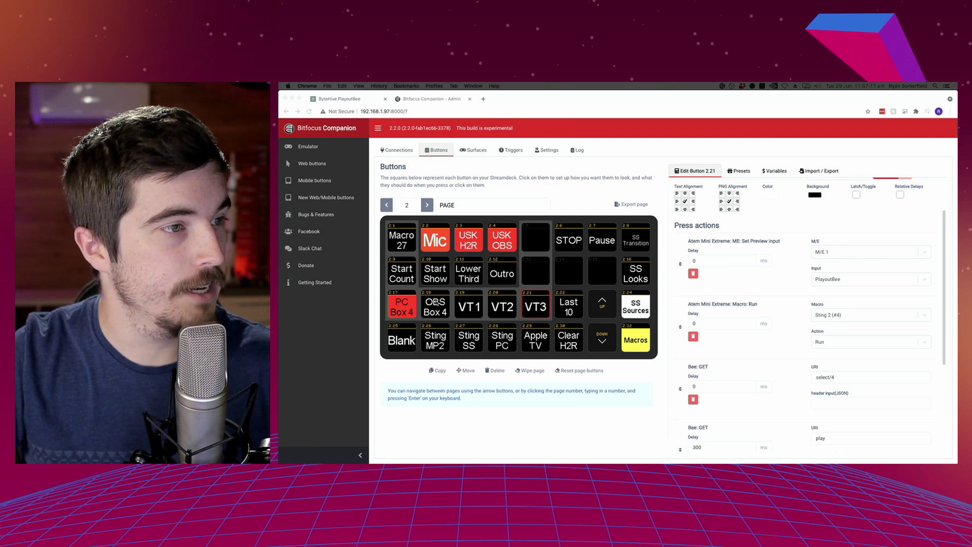
# Open the Start Count button's configuration and examine its first press actions, including the input choices of the Set Preview Input action
pyautogui.click(426, 277)
pyautogui.click(414, 276)
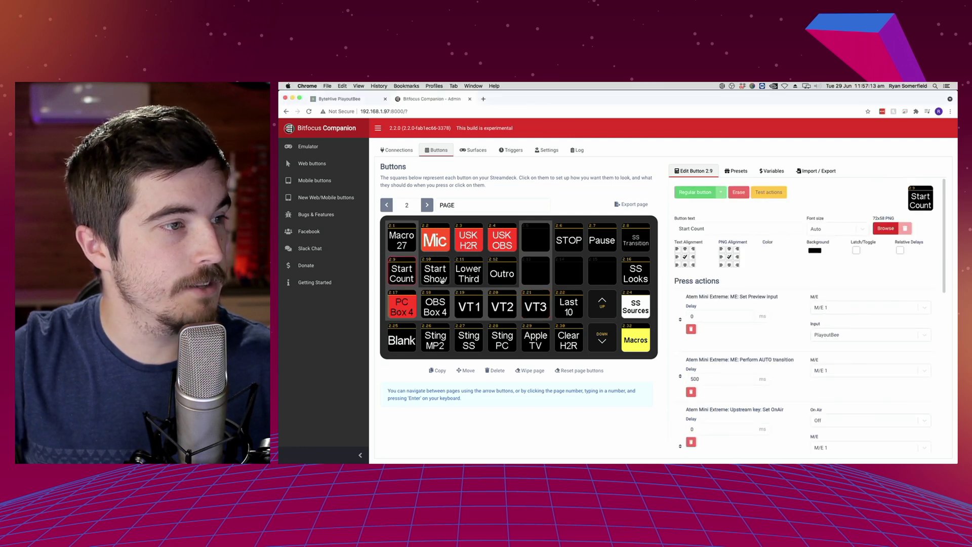
pyautogui.click(435, 277)
pyautogui.click(456, 277)
pyautogui.click(434, 278)
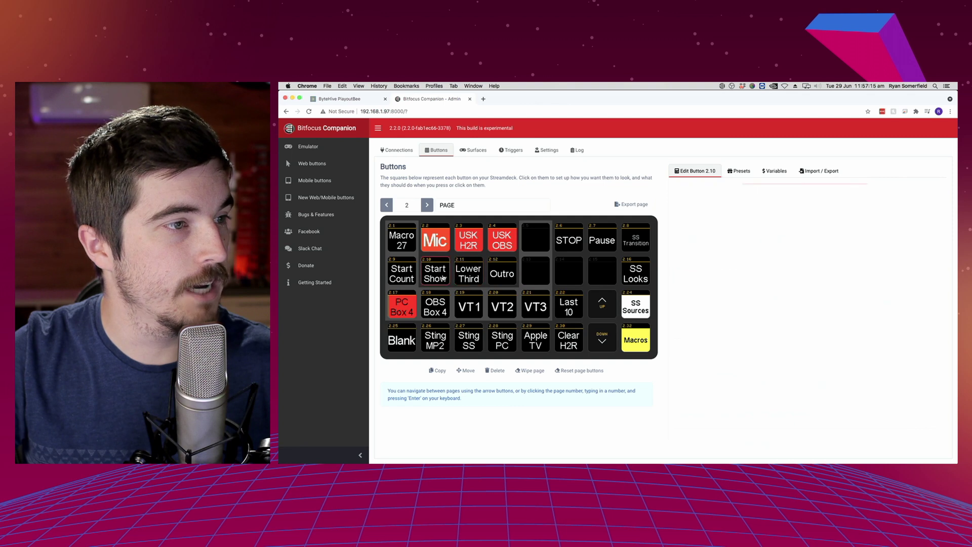
pyautogui.click(412, 278)
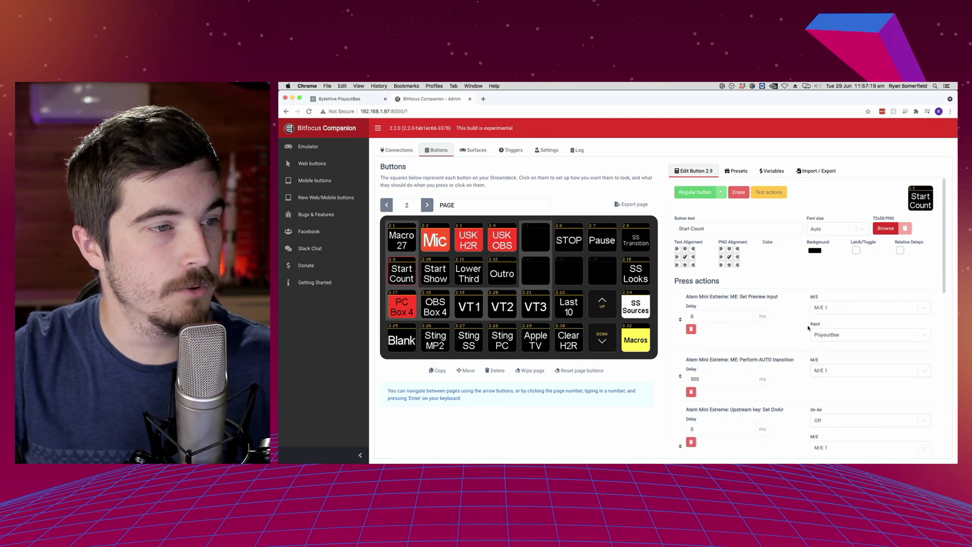
pyautogui.scroll(-2, 808, 329)
pyautogui.scroll(-2, 807, 337)
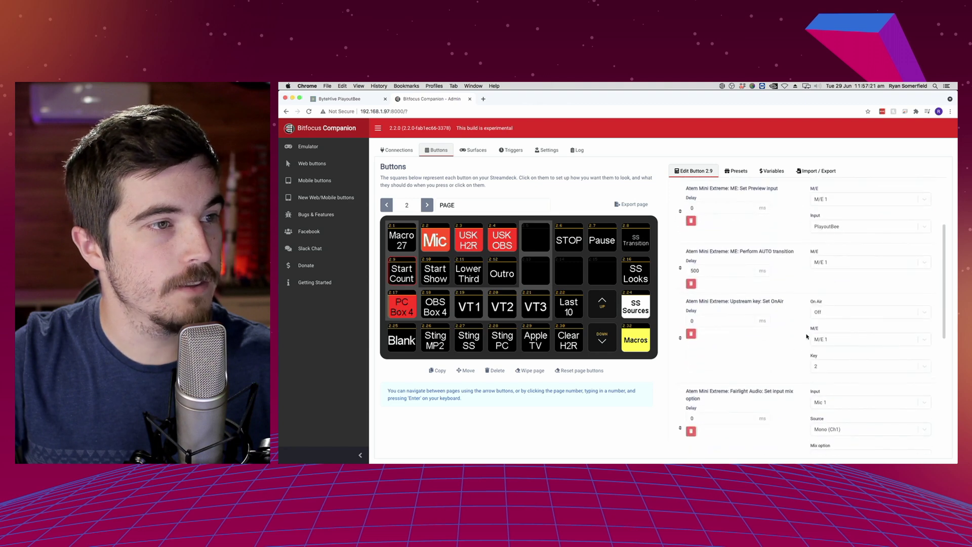
pyautogui.click(818, 231)
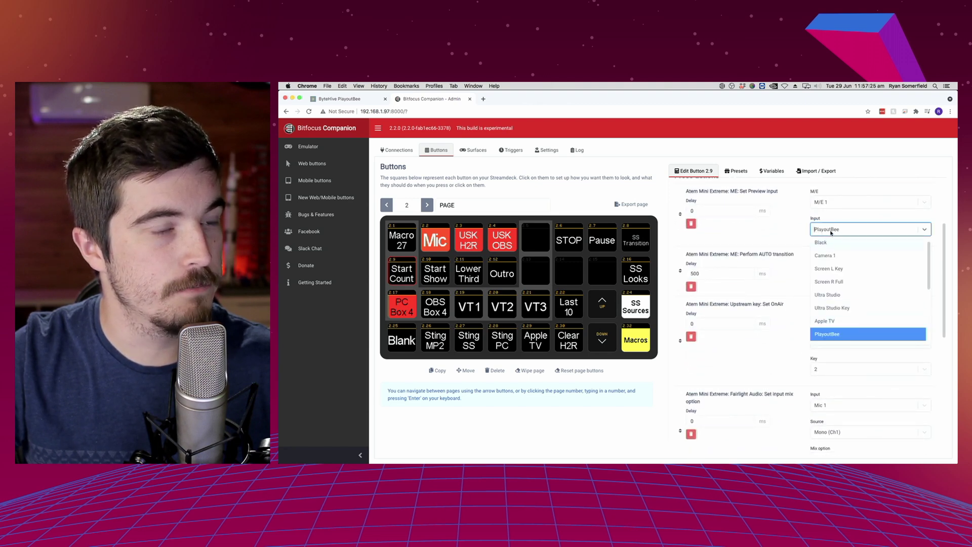
pyautogui.click(818, 234)
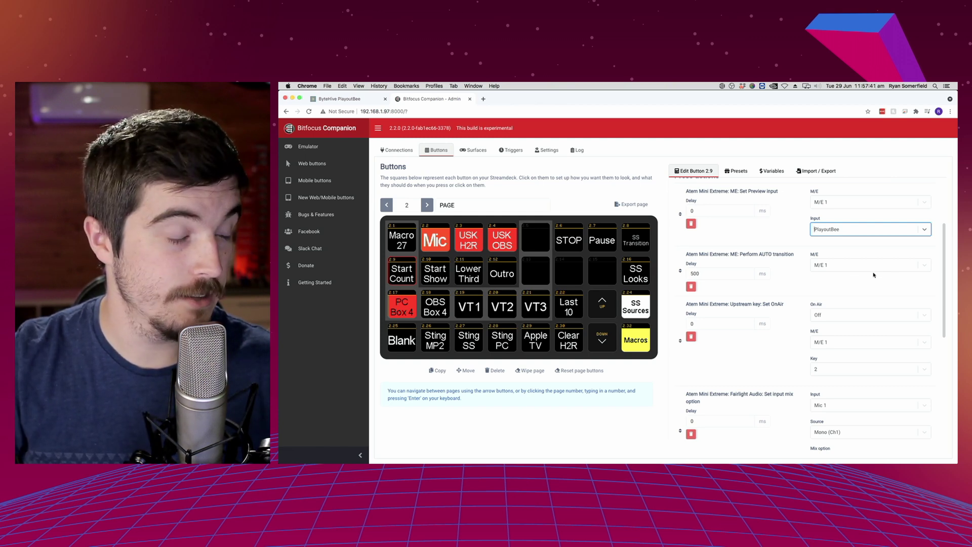
# Review Start Count's remaining press actions, from the upstream key and Fairlight audio settings down to the two Bee GET requests
pyautogui.scroll(-3, 878, 351)
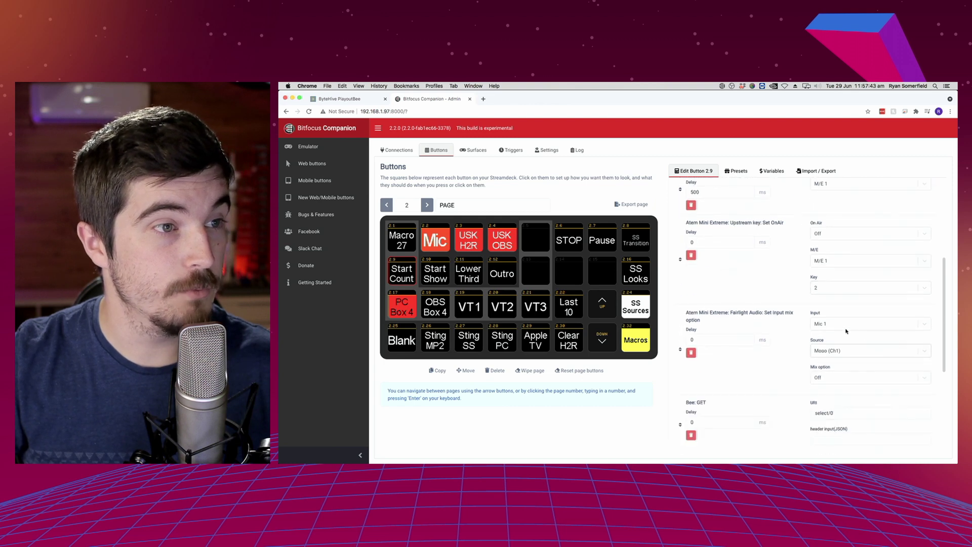
pyautogui.scroll(2, 774, 229)
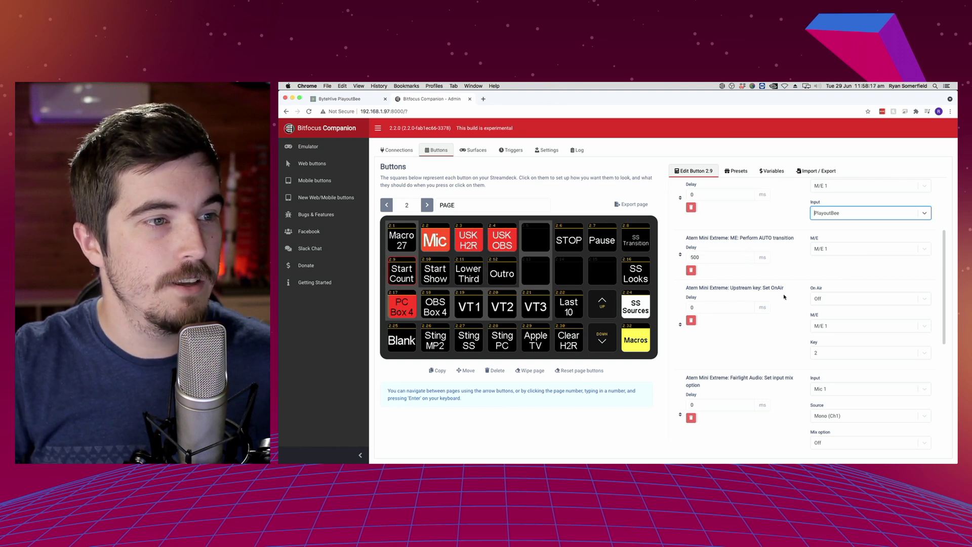
pyautogui.scroll(-5, 785, 332)
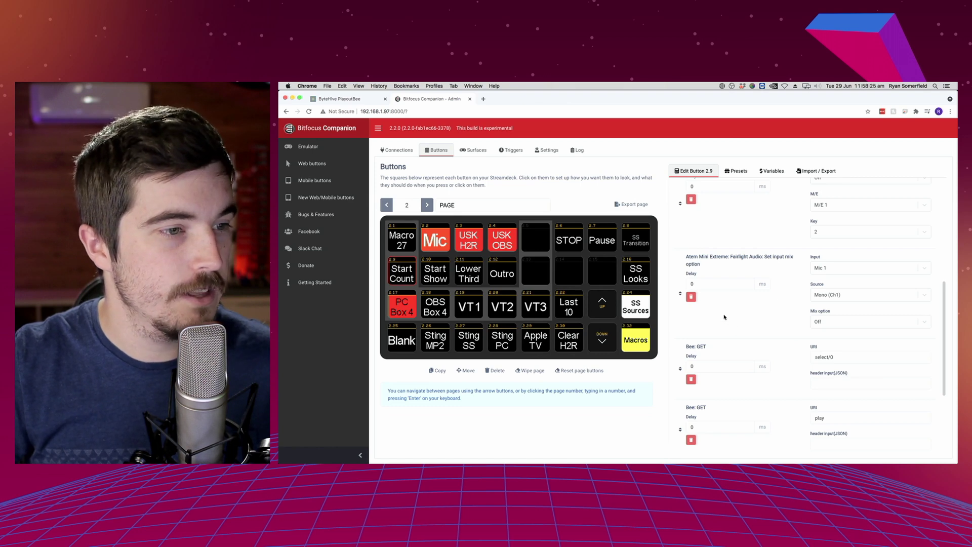
pyautogui.scroll(-3, 724, 317)
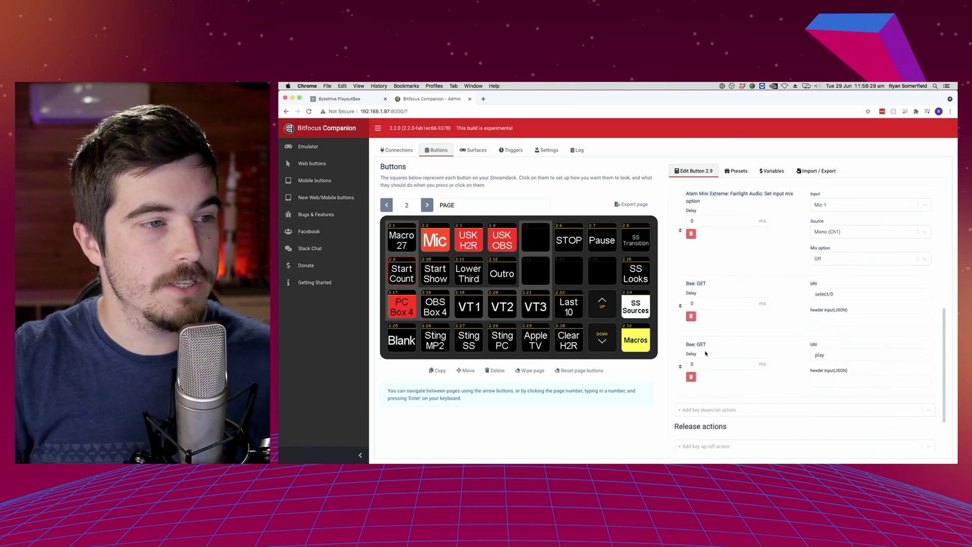
# Inspect the base URL configuration of the Bee http connection, then return to the button layout
pyautogui.click(399, 151)
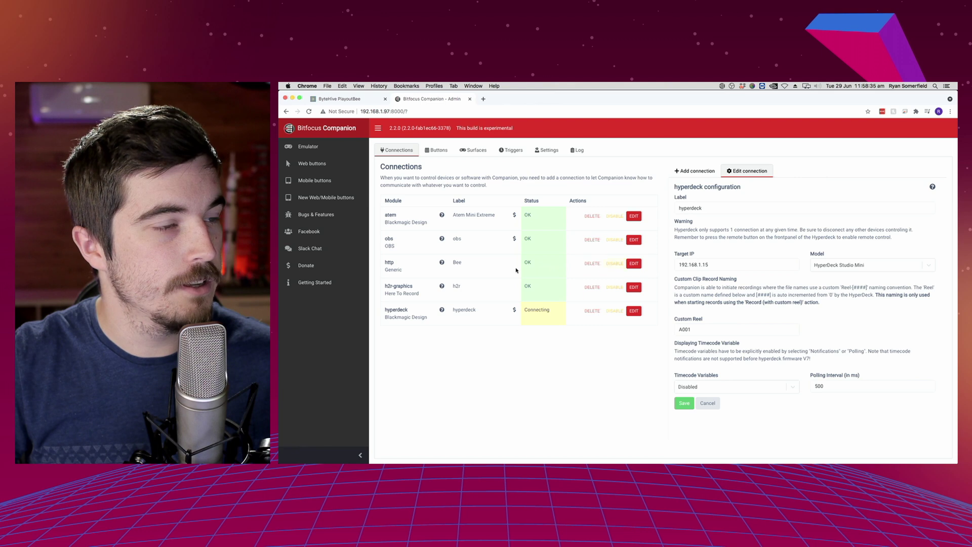
pyautogui.click(633, 264)
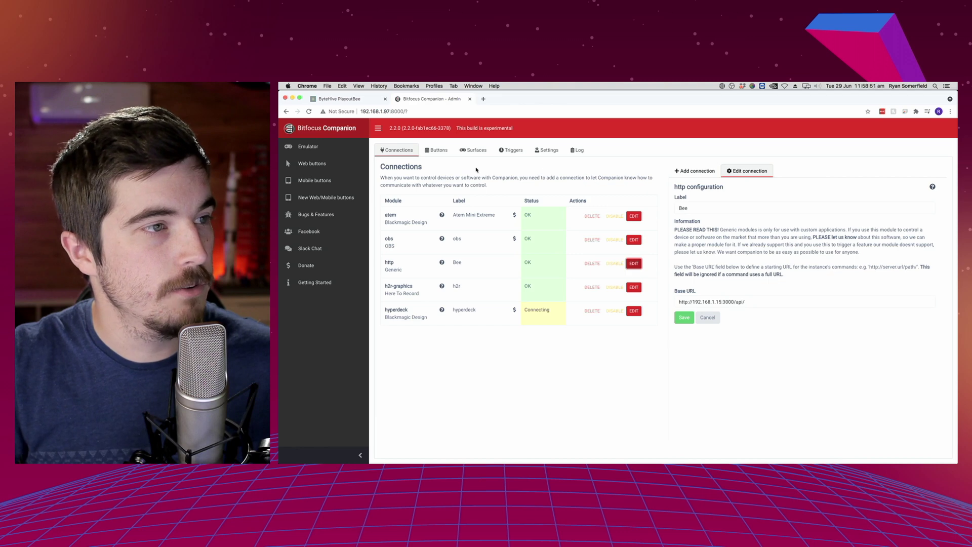
pyautogui.click(438, 151)
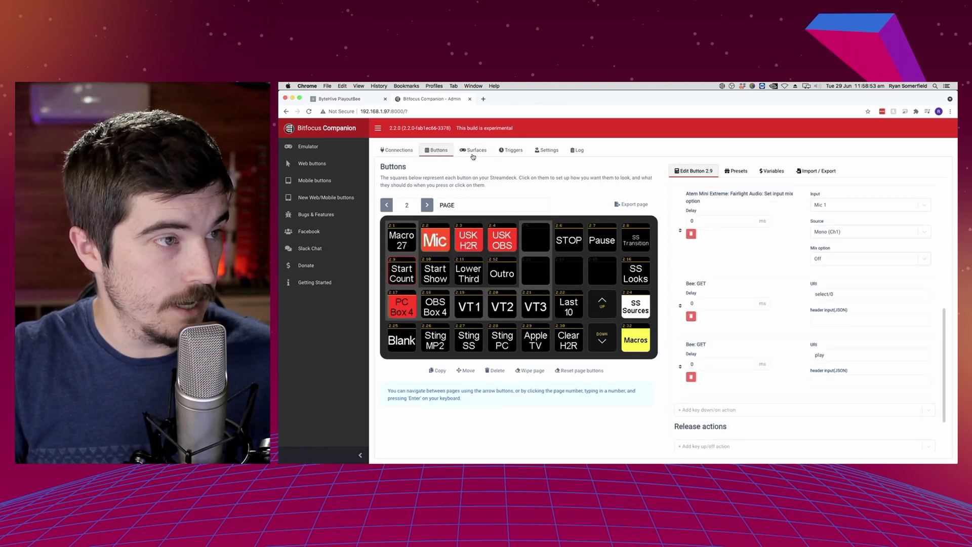
pyautogui.click(398, 149)
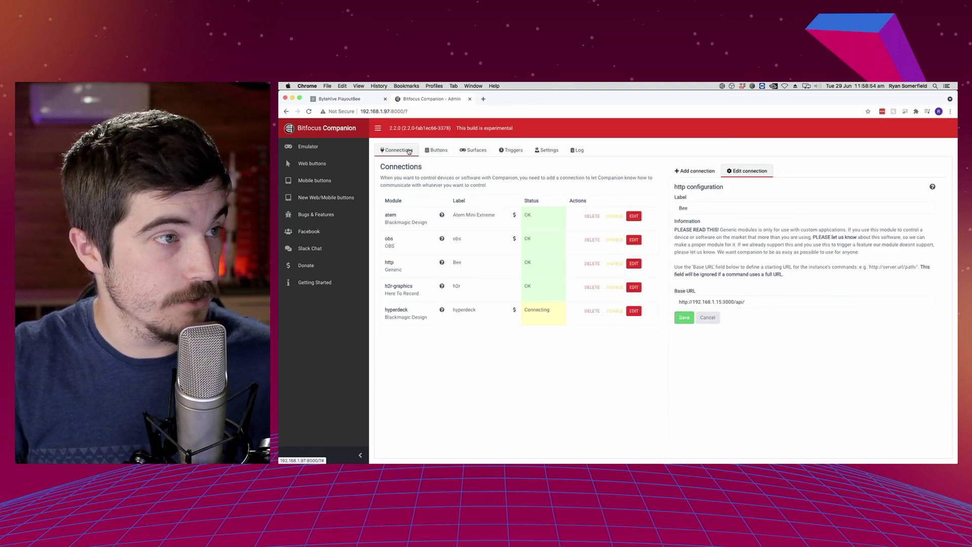
pyautogui.click(436, 150)
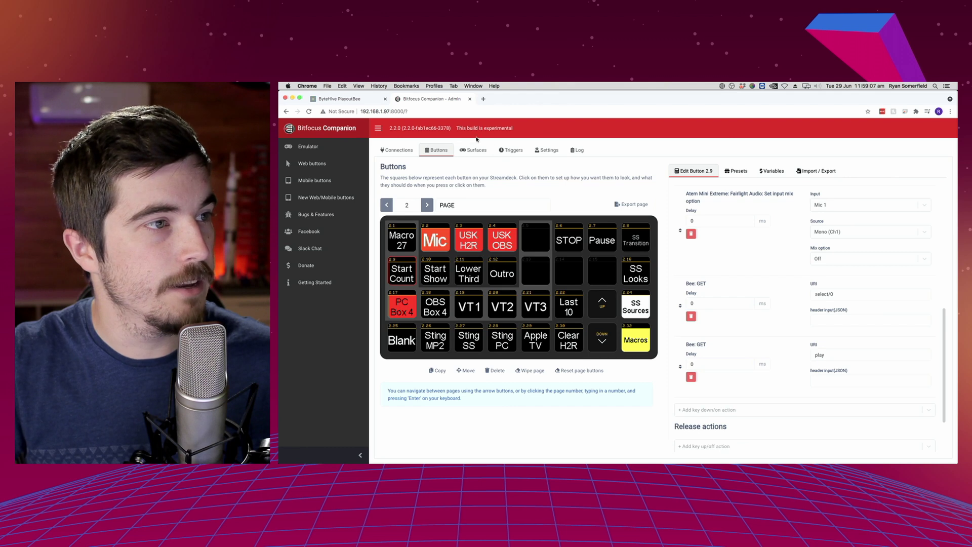
# Check the clip order in the PlayoutBee playlist, then return to the Start Count button in Companion
pyautogui.click(338, 99)
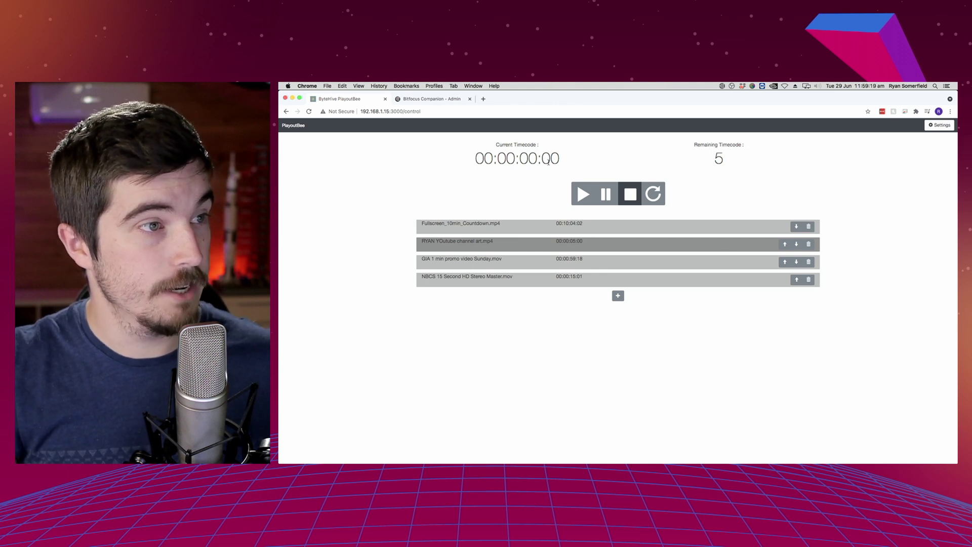
pyautogui.click(405, 101)
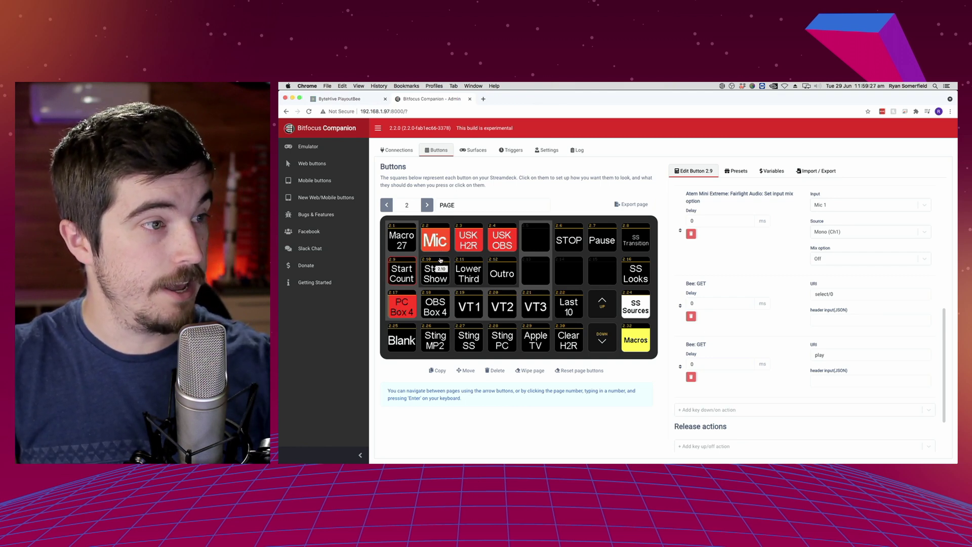
pyautogui.keyDown('shift'); pyautogui.click(405, 273); pyautogui.keyUp('shift')
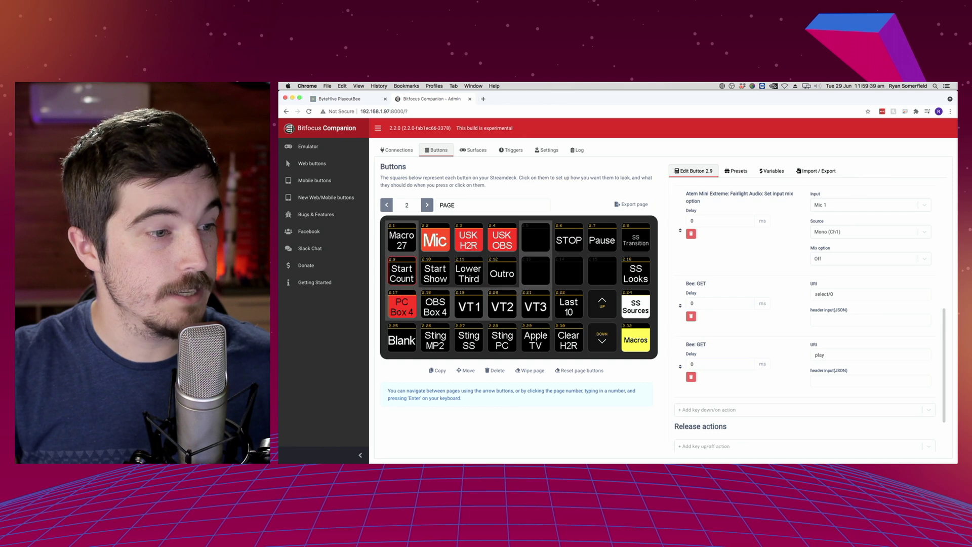
# Open the Start Show button and examine all its press actions, from the preview input to the Bee GET stop request
pyautogui.click(433, 281)
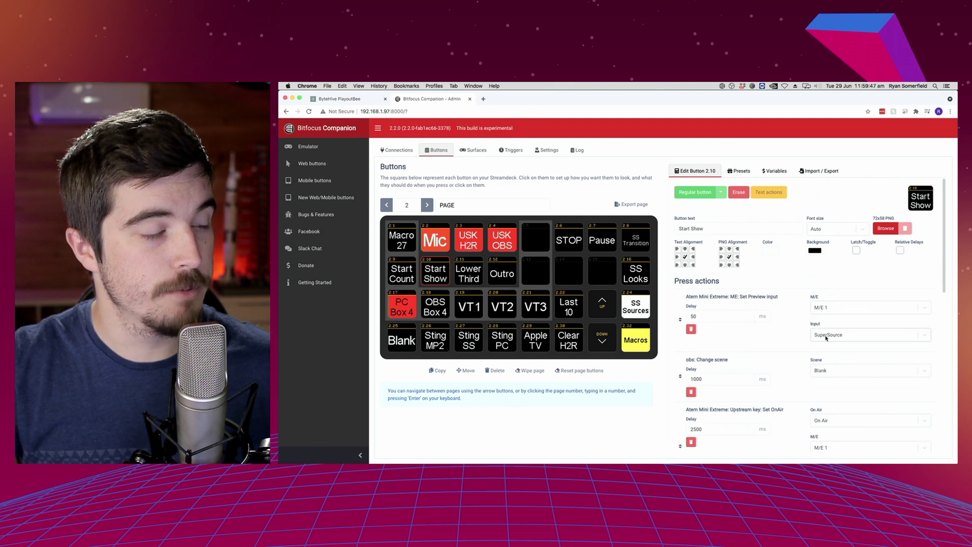
pyautogui.scroll(-2, 740, 356)
pyautogui.scroll(-1, 749, 349)
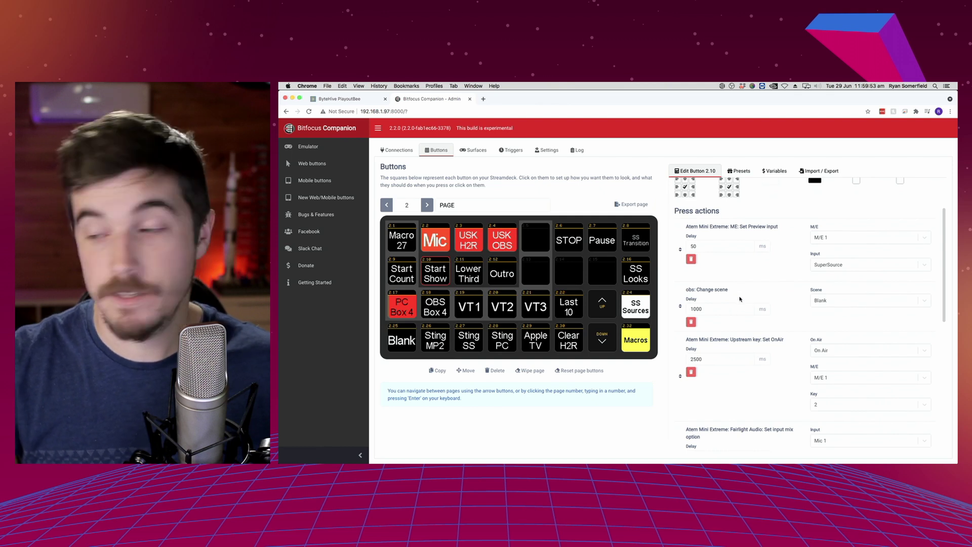
pyautogui.scroll(-5, 745, 312)
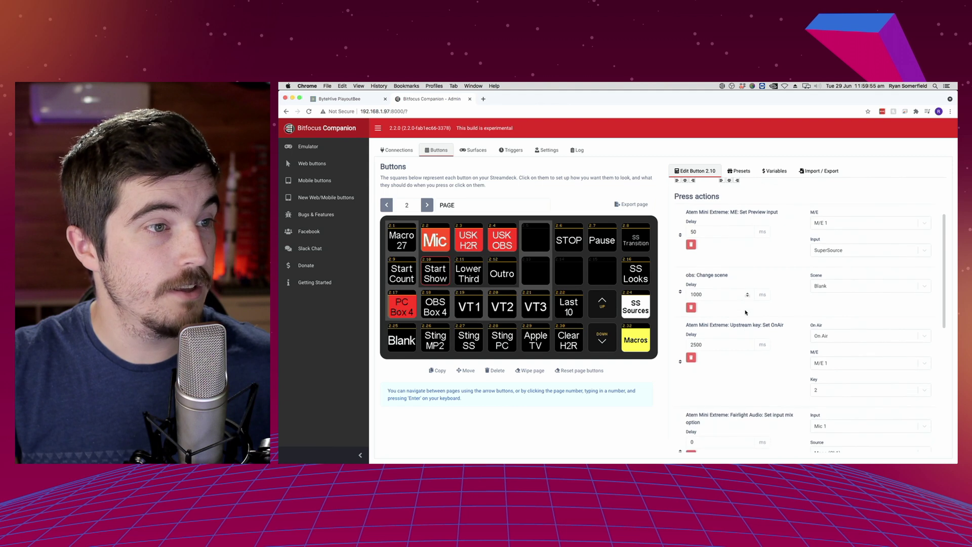
pyautogui.scroll(-4, 758, 334)
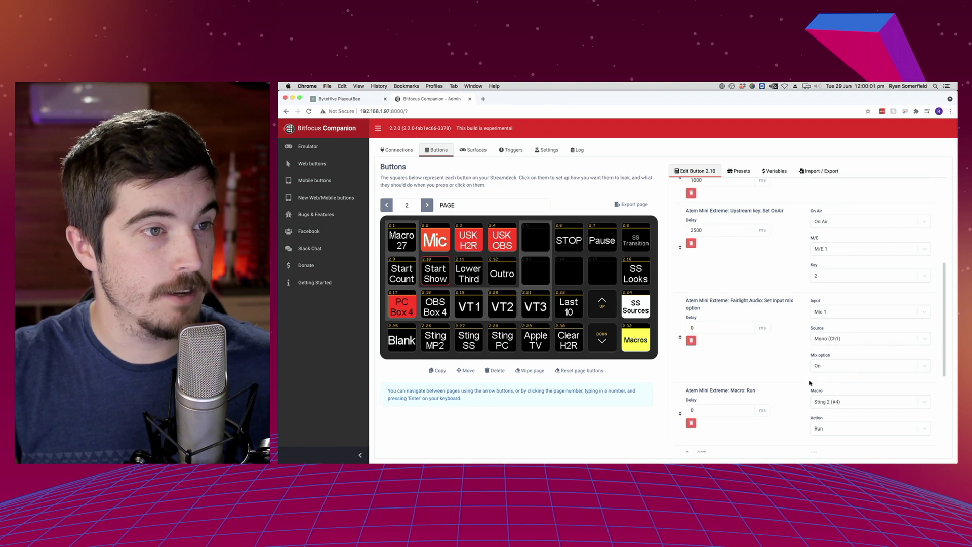
pyautogui.scroll(-4, 816, 353)
pyautogui.scroll(-5, 833, 387)
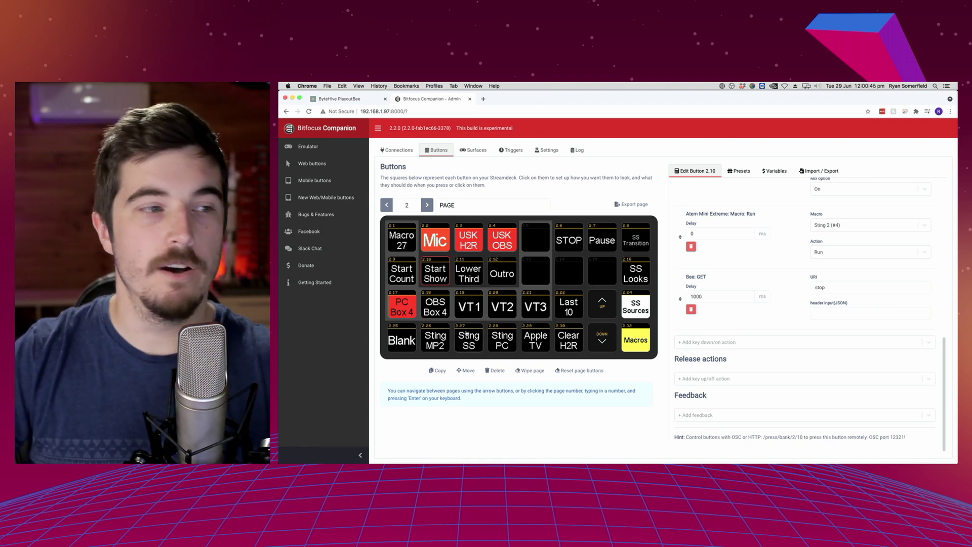
# Open the VT1 button and examine its preview input, sting macro and Bee GET select and play actions
pyautogui.click(470, 306)
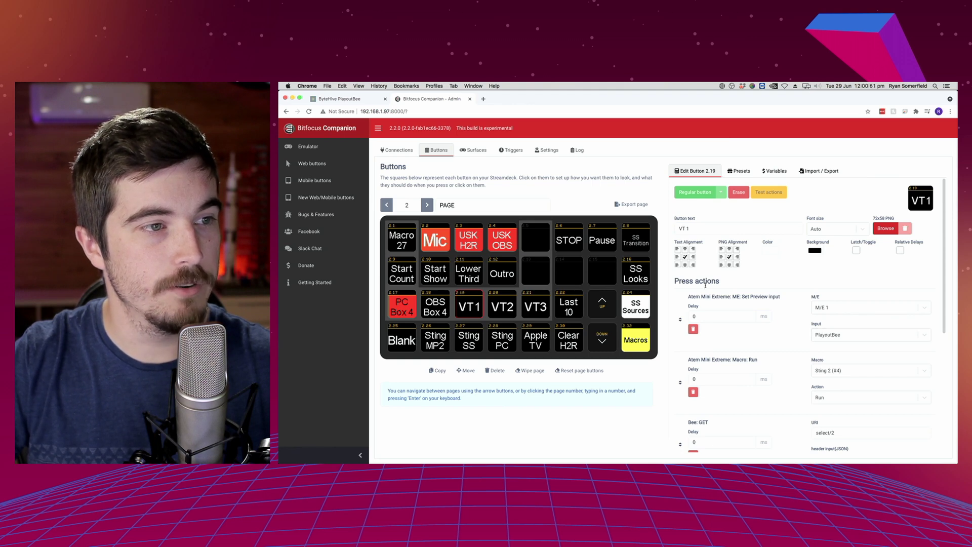
pyautogui.scroll(-5, 852, 339)
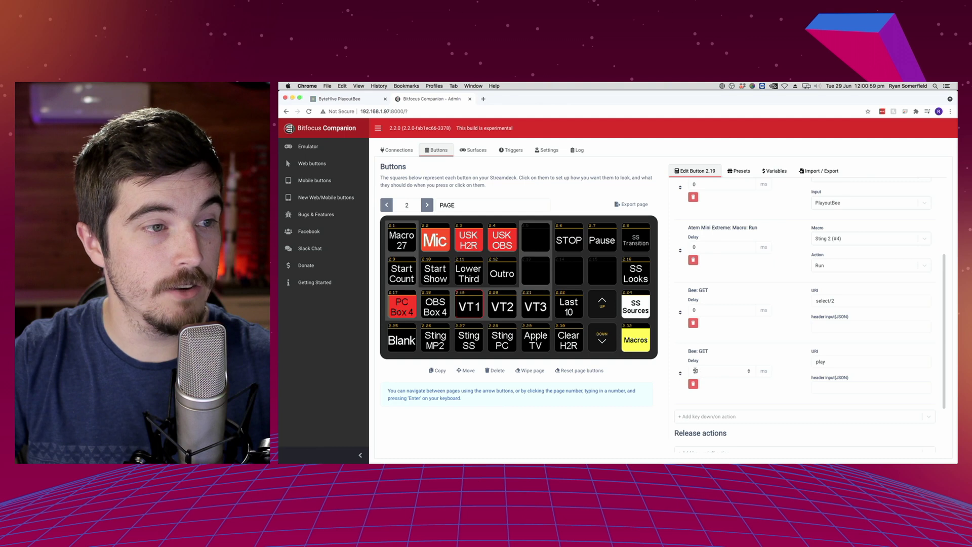
pyautogui.scroll(1, 719, 353)
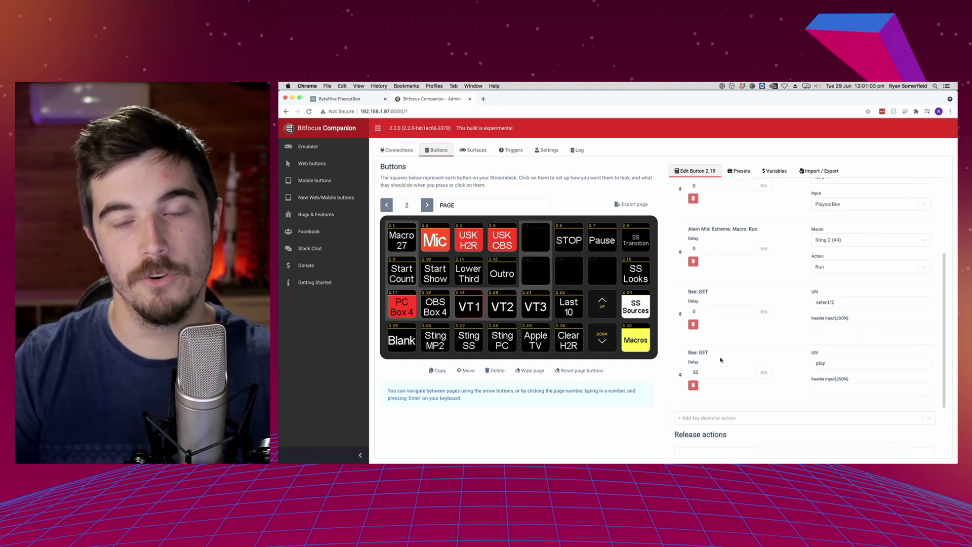
pyautogui.scroll(2, 731, 326)
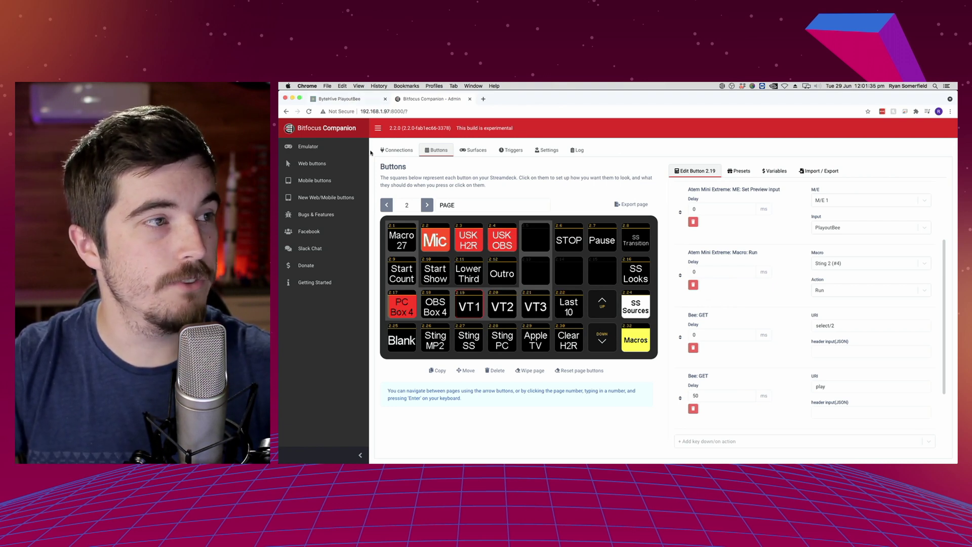
# Compare VT1's clip selection action with the clip positions in the PlayoutBee playlist, then return to Companion
pyautogui.click(349, 98)
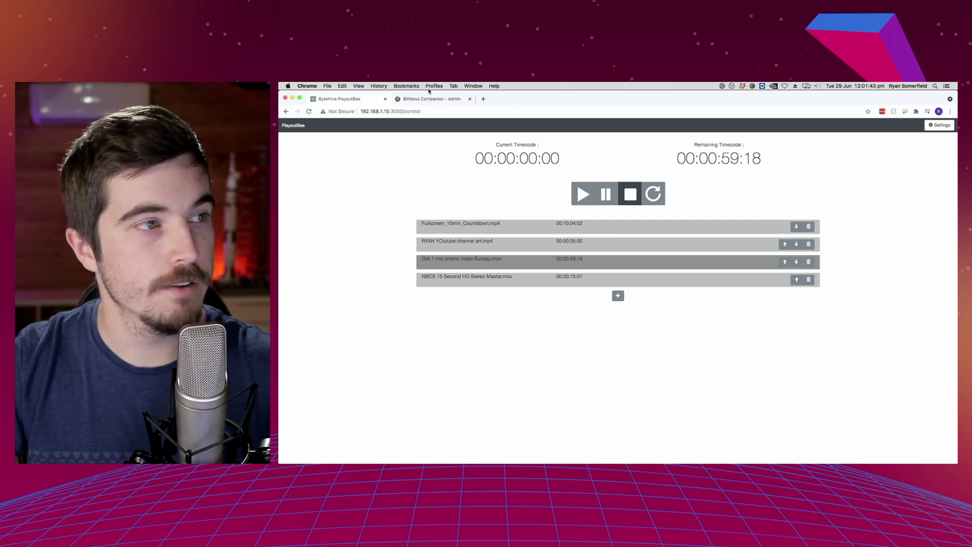
pyautogui.click(411, 99)
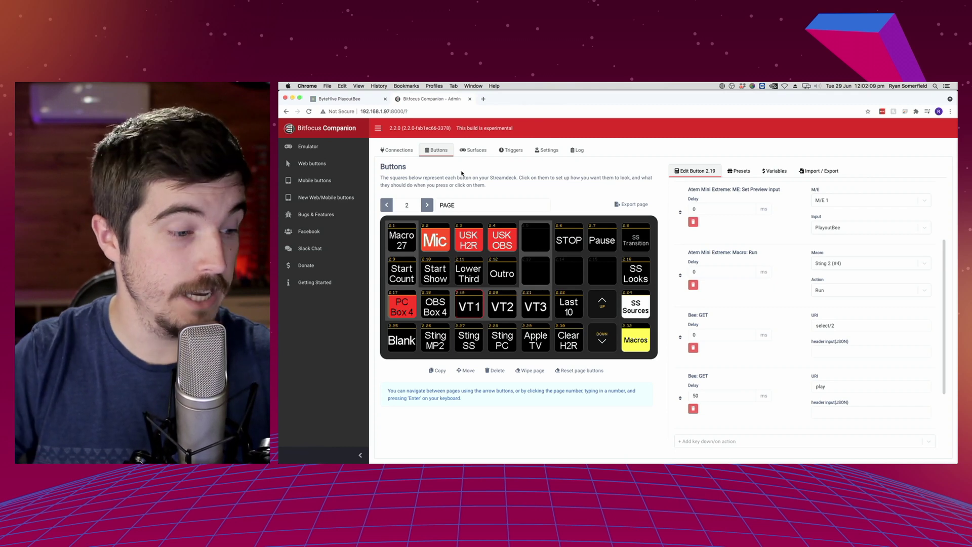
pyautogui.click(344, 100)
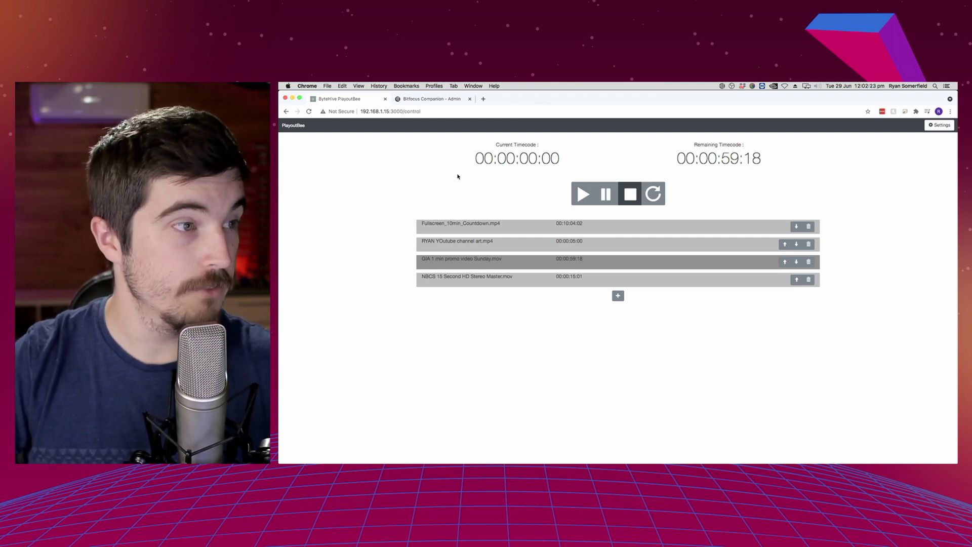
pyautogui.click(422, 100)
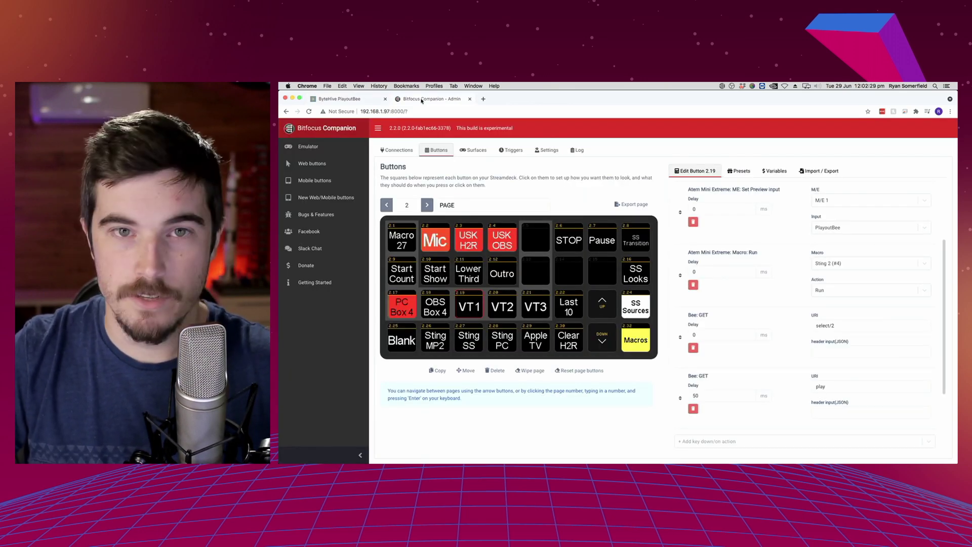
# Try select/21 as the URI of VT1's first Bee GET action, then remove the added digit
pyautogui.scroll(-2, 729, 385)
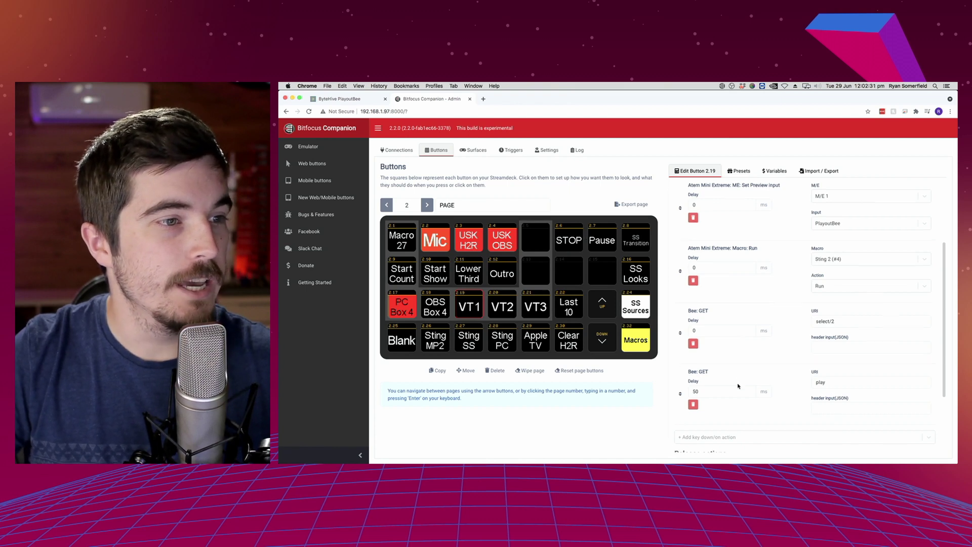
pyautogui.click(846, 276)
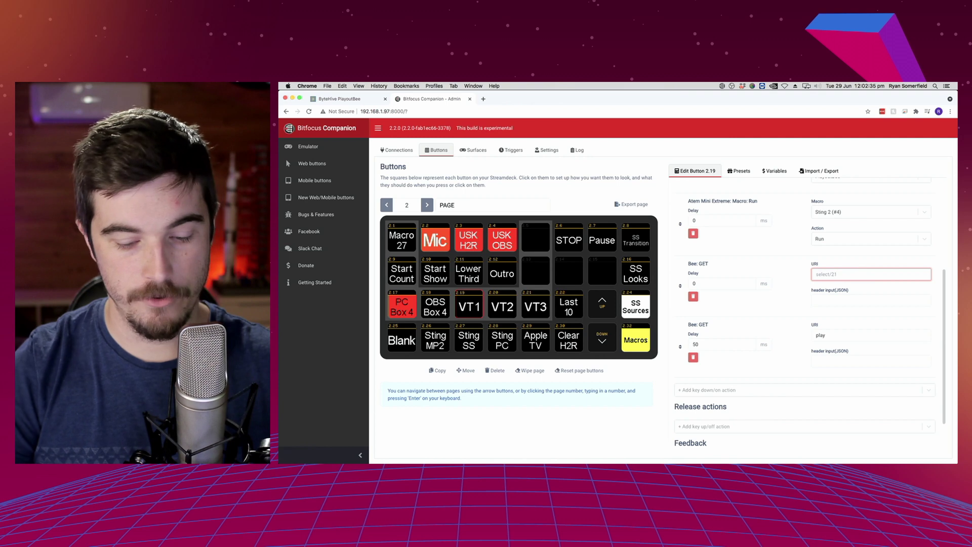
pyautogui.press('BackSpace')
pyautogui.click(744, 263)
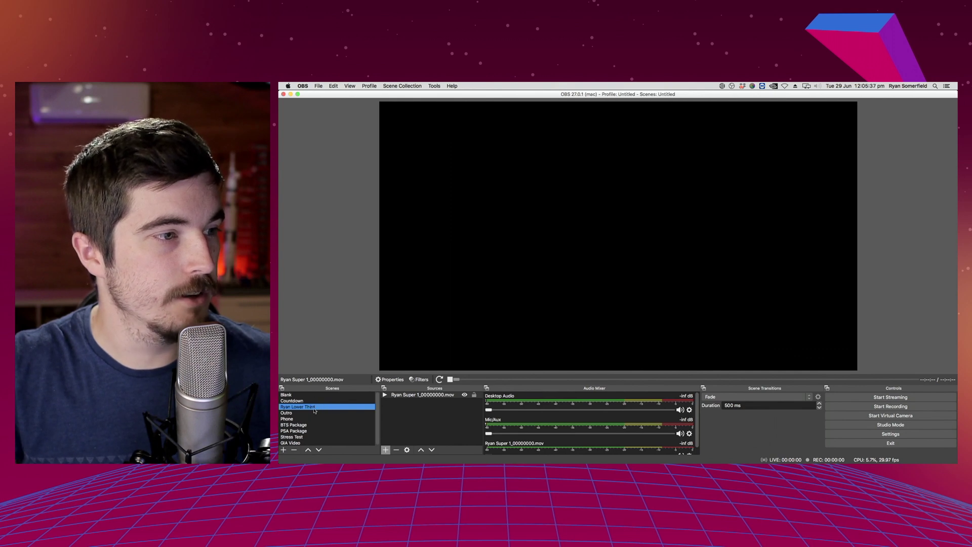
# Switch to OBS and select the Blank scene
pyautogui.click(323, 396)
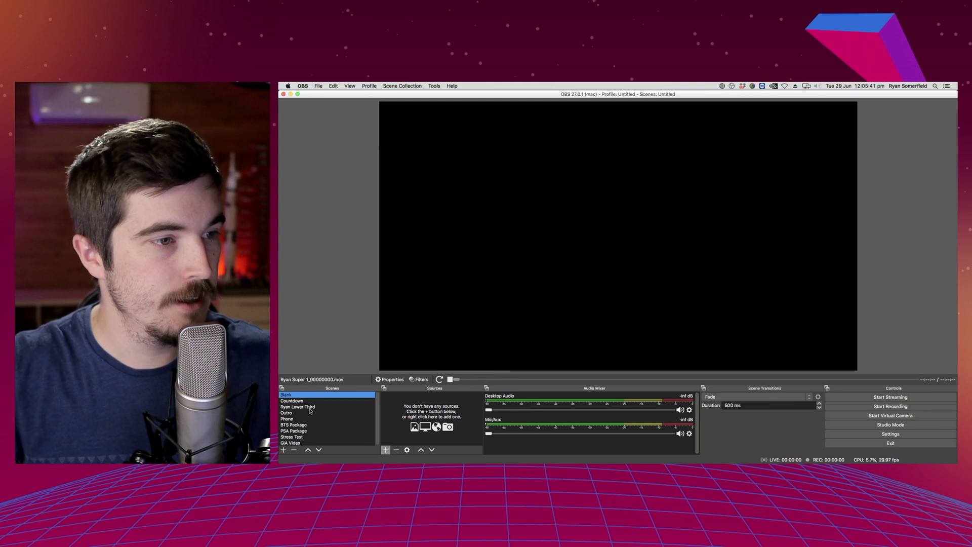
# Switch to Companion, examine the Lower Third button's OBS scene options and ATEM upstream key action, and check the lower third scene in OBS
pyautogui.press('super+Tab')
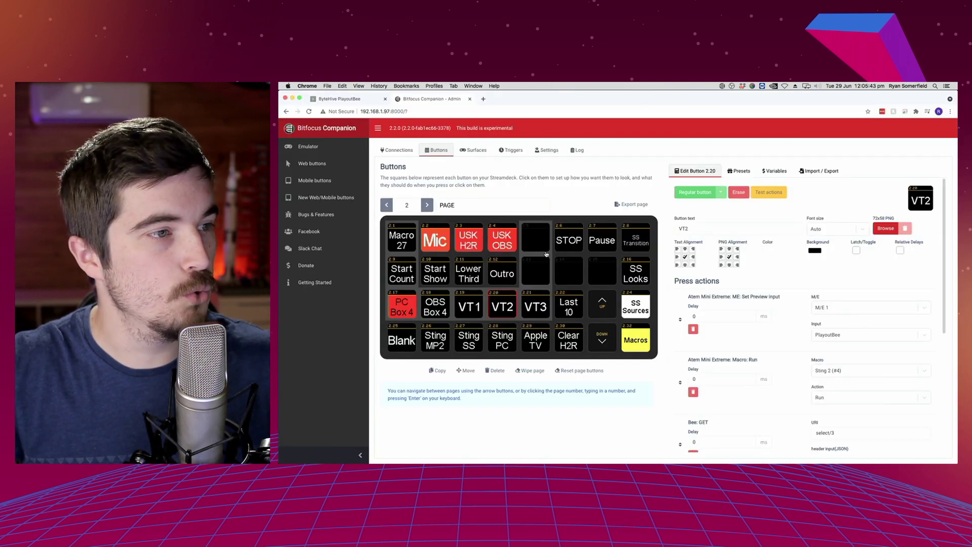
pyautogui.click(475, 272)
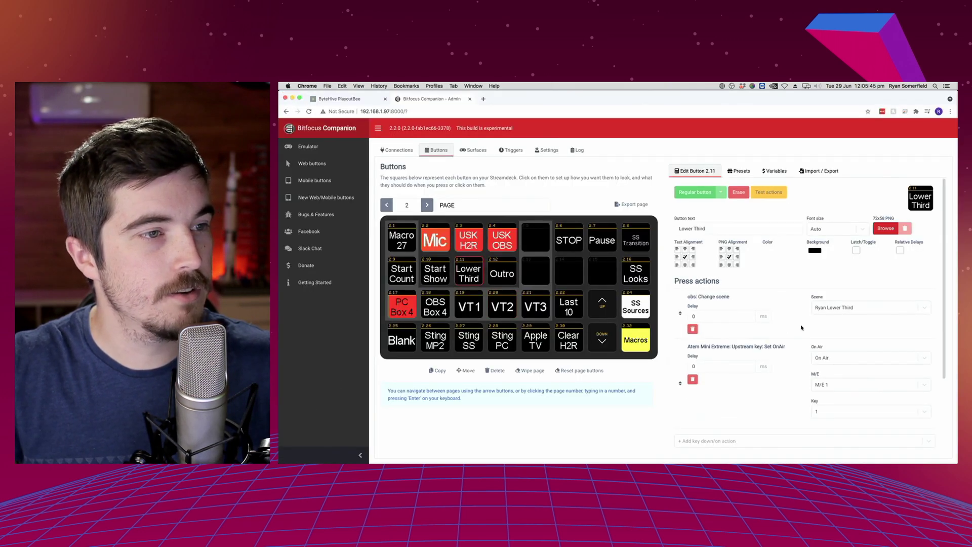
pyautogui.click(836, 307)
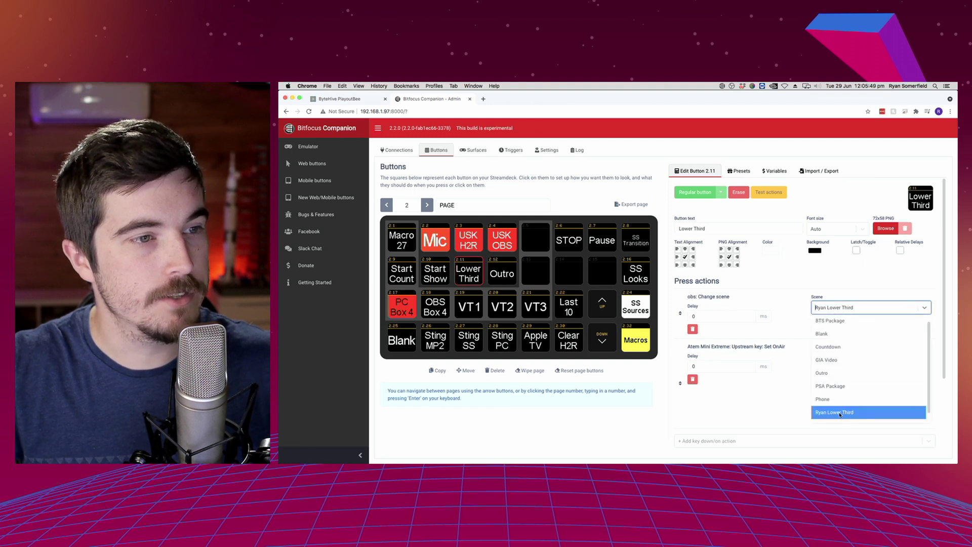
pyautogui.click(773, 351)
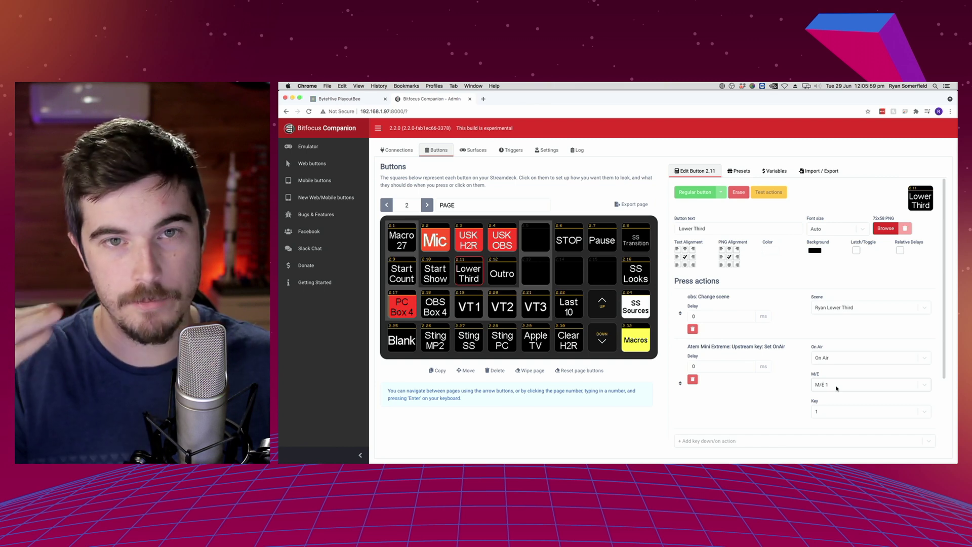
pyautogui.scroll(-3, 836, 388)
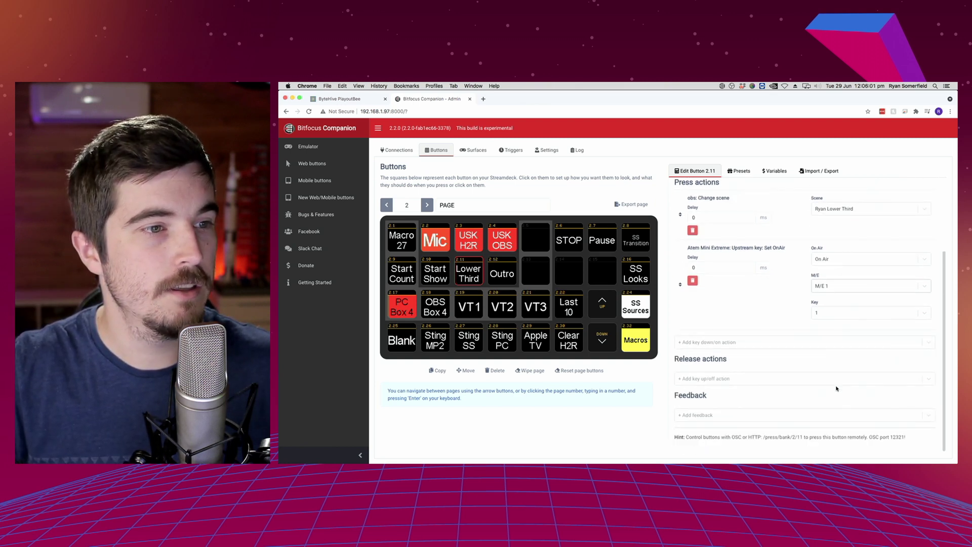
pyautogui.scroll(3, 837, 389)
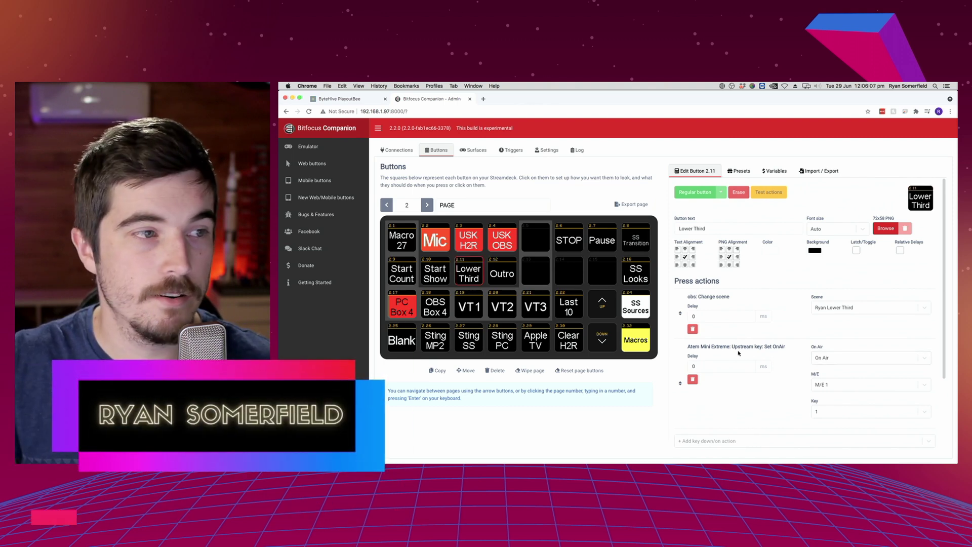
pyautogui.press('super+Tab')
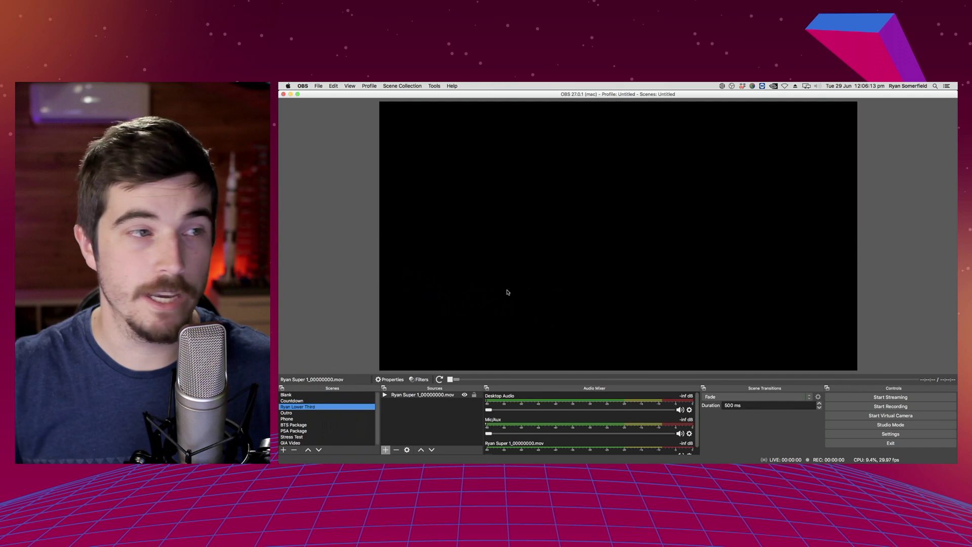
# Return to Companion and examine the Last 10 button, comparing its actions with those of the VT2 button
pyautogui.press('super+Tab')
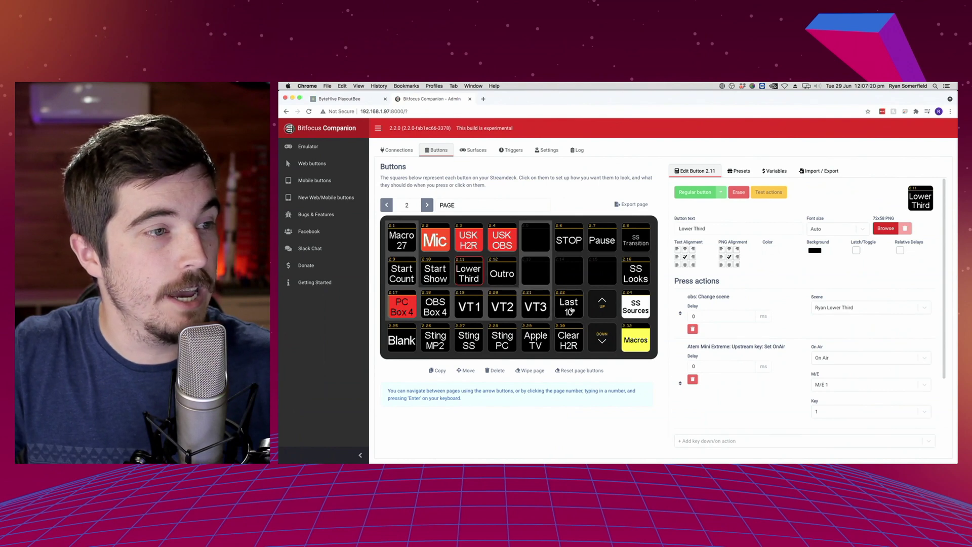
pyautogui.click(571, 310)
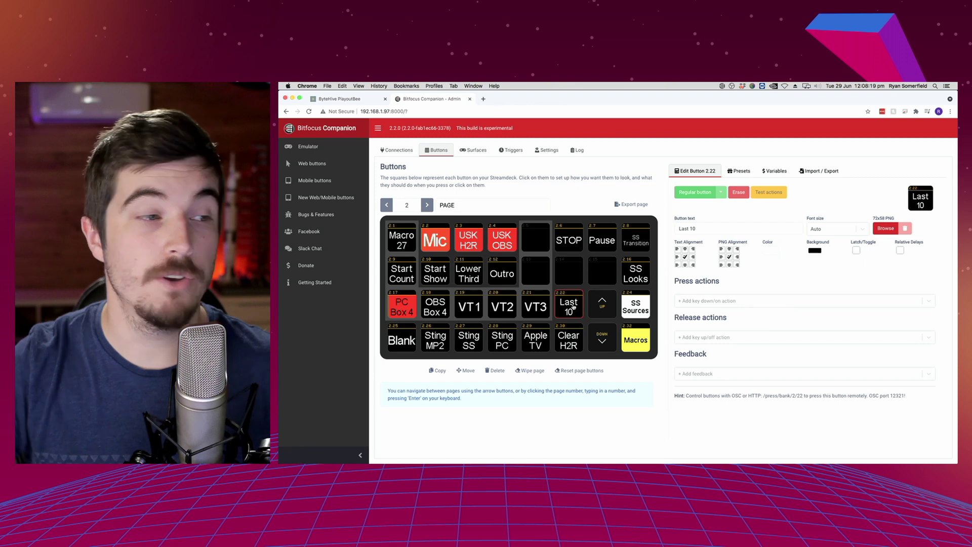
pyautogui.click(503, 308)
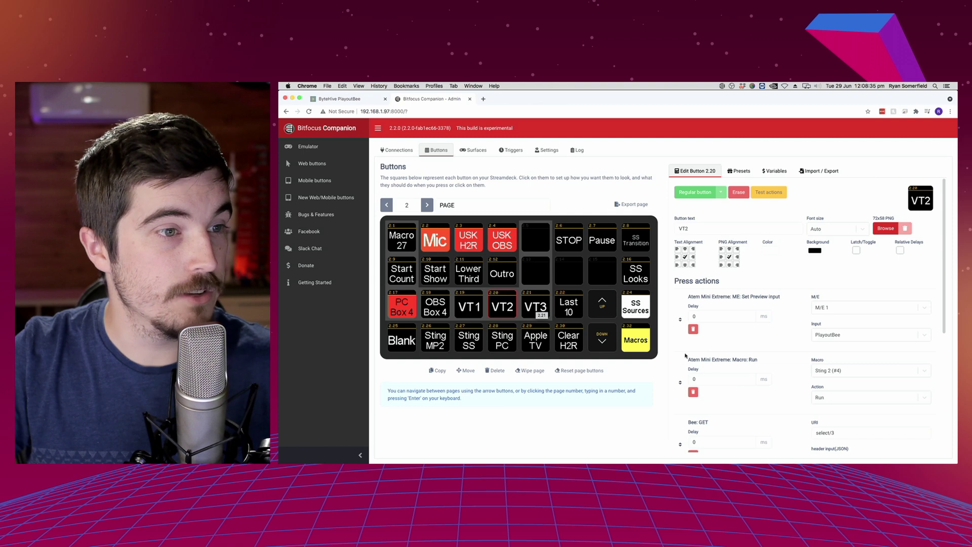
pyautogui.scroll(-5, 723, 371)
pyautogui.click(561, 317)
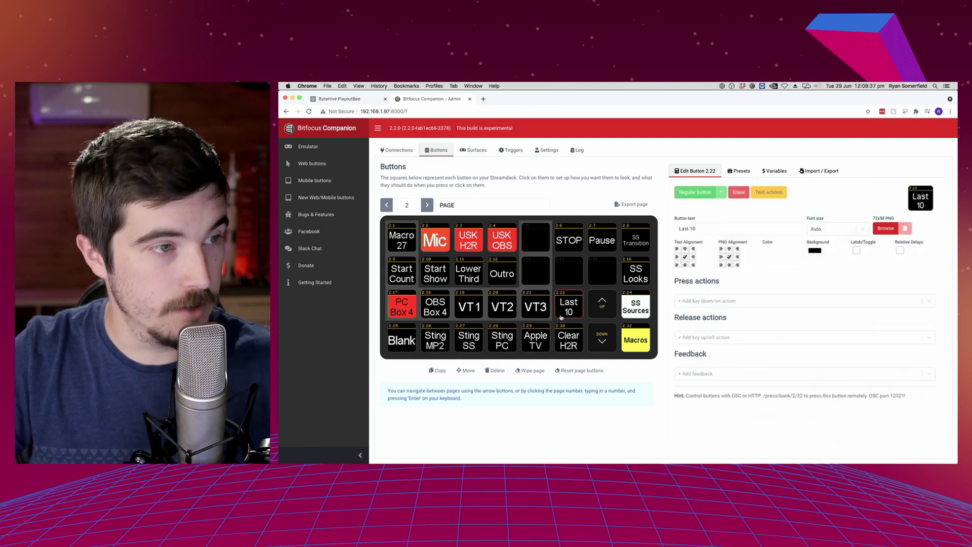